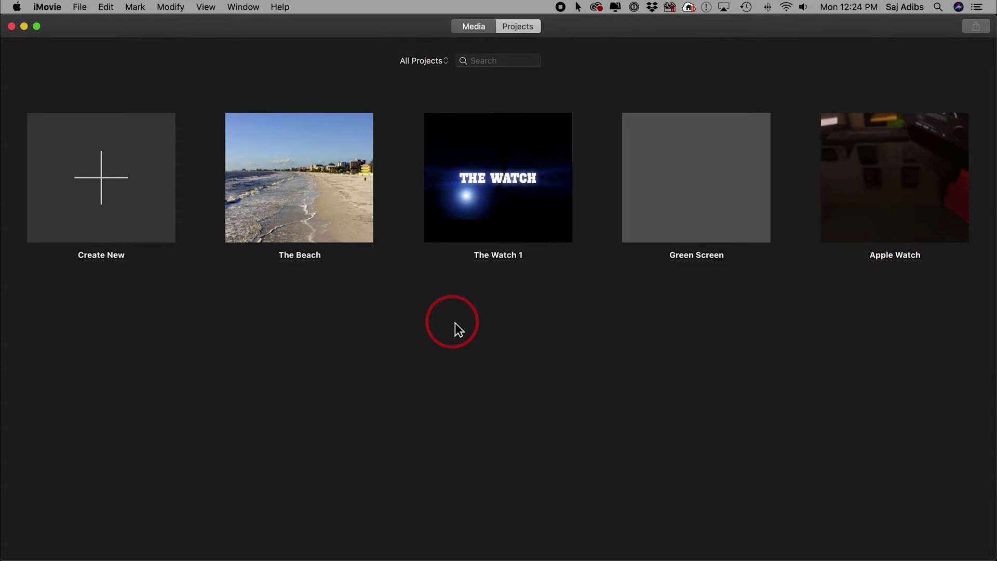
Open The Beach project and scroll through the available title styles
mouse_move(304, 209)
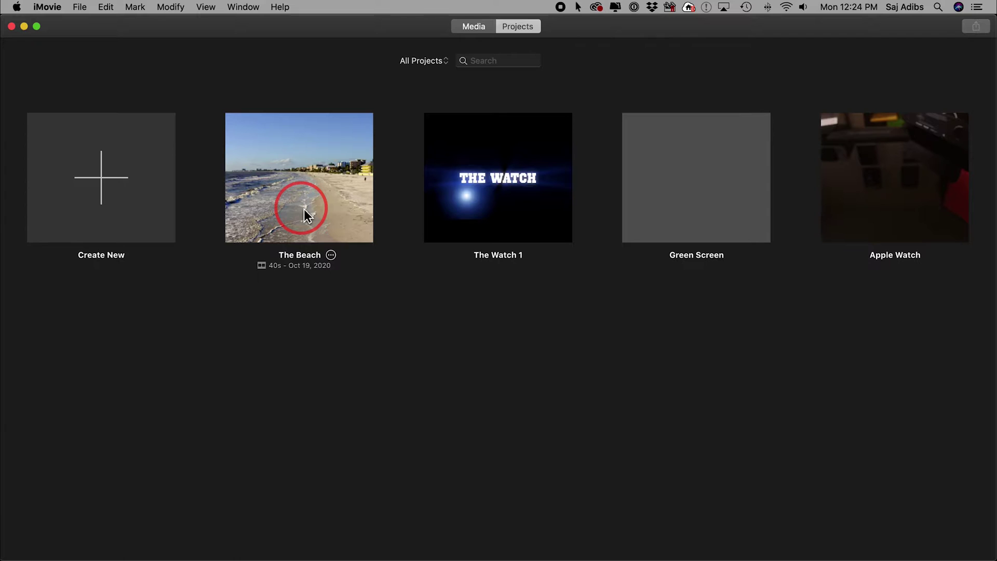
double_click(303, 208)
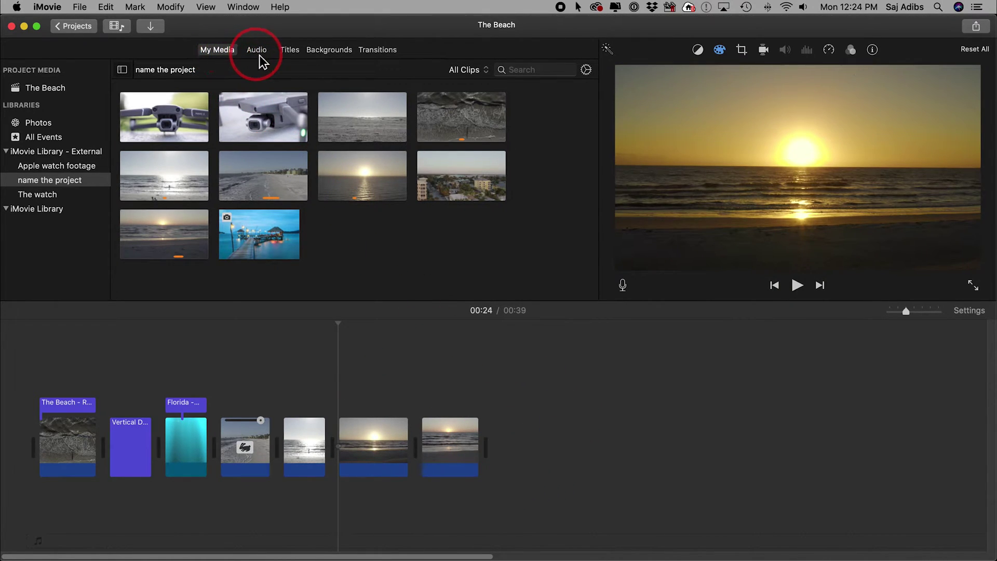
left_click(289, 50)
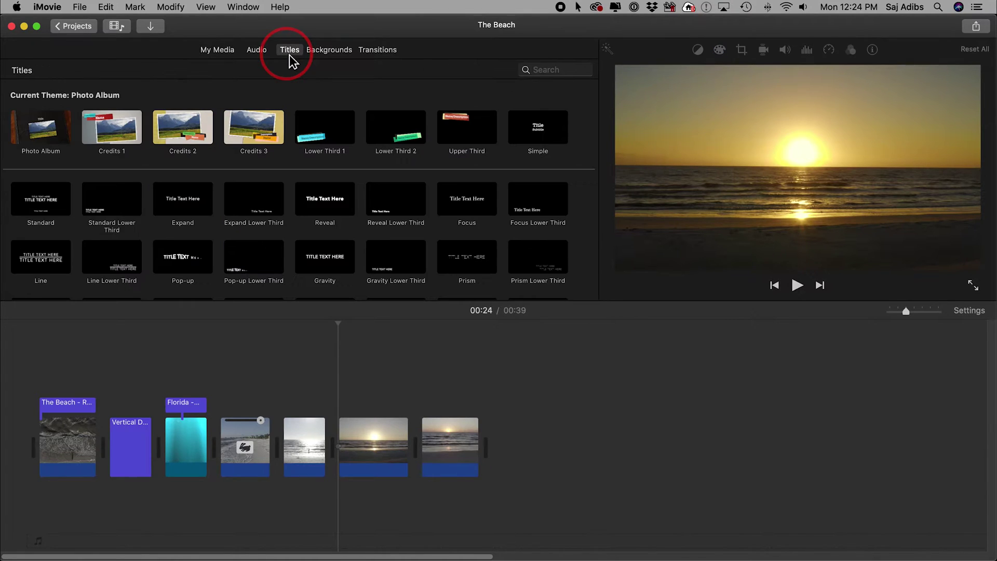
scroll(366, 213, "down", 3)
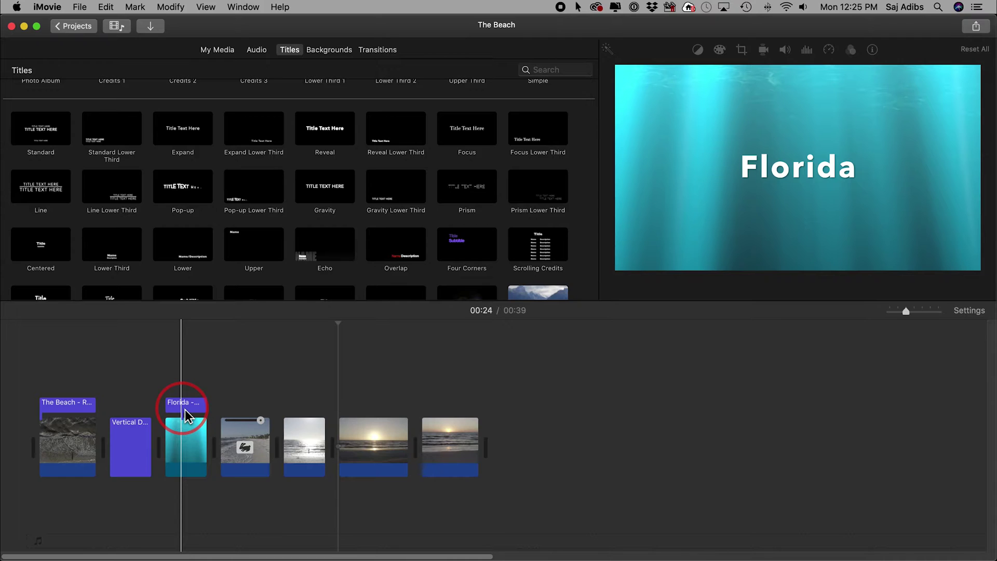
Browse down through the Maps & Backgrounds collection
left_click(325, 52)
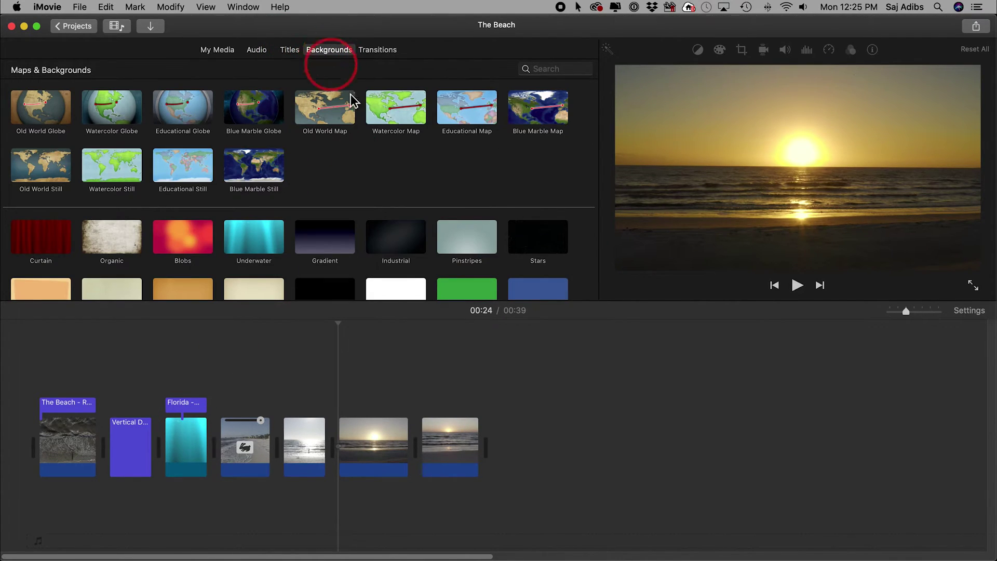
scroll(385, 159, "down", 1)
scroll(384, 158, "down", 5)
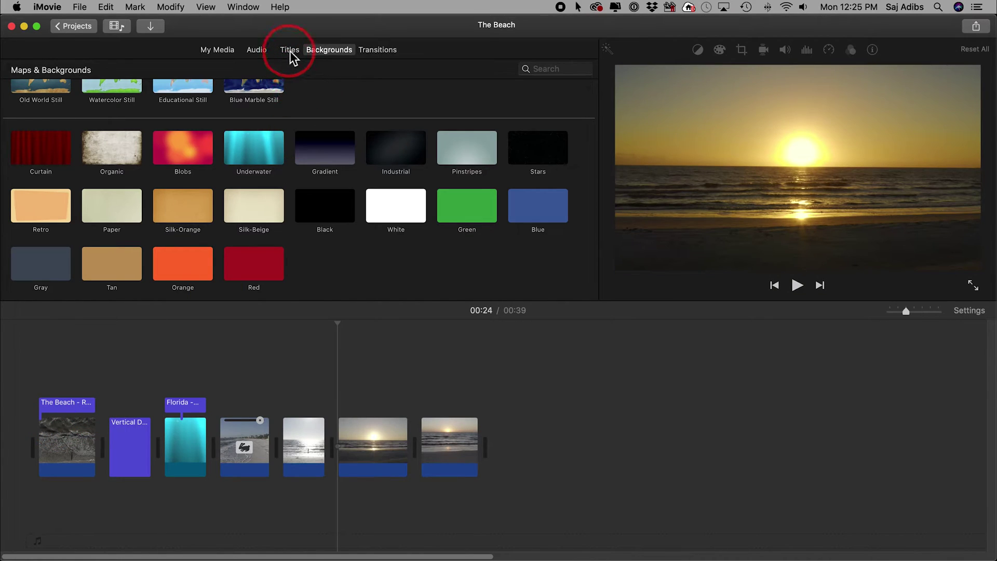
Go back to the title styles and skim options like Gravity and Focus
left_click(289, 51)
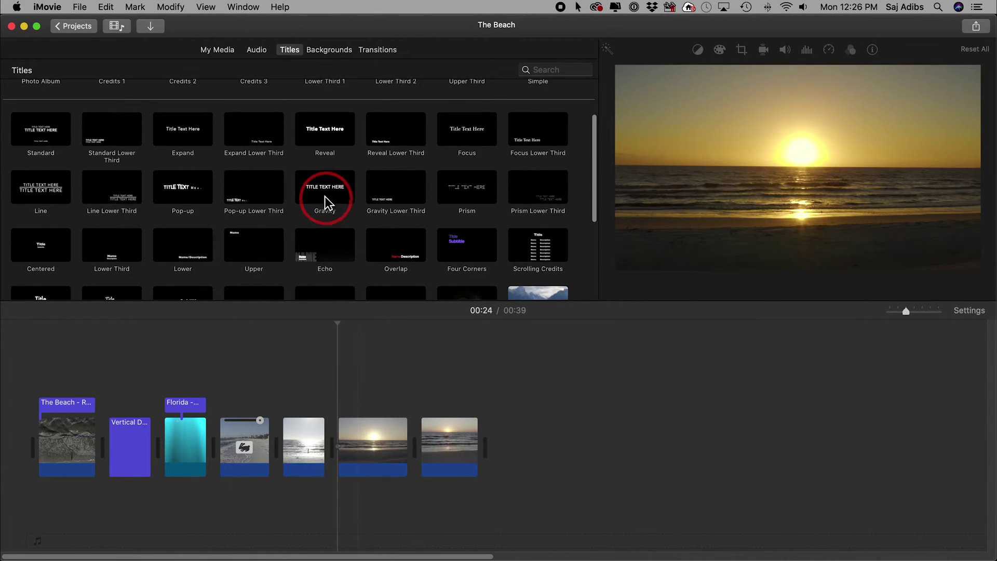
scroll(343, 197, "down", 1)
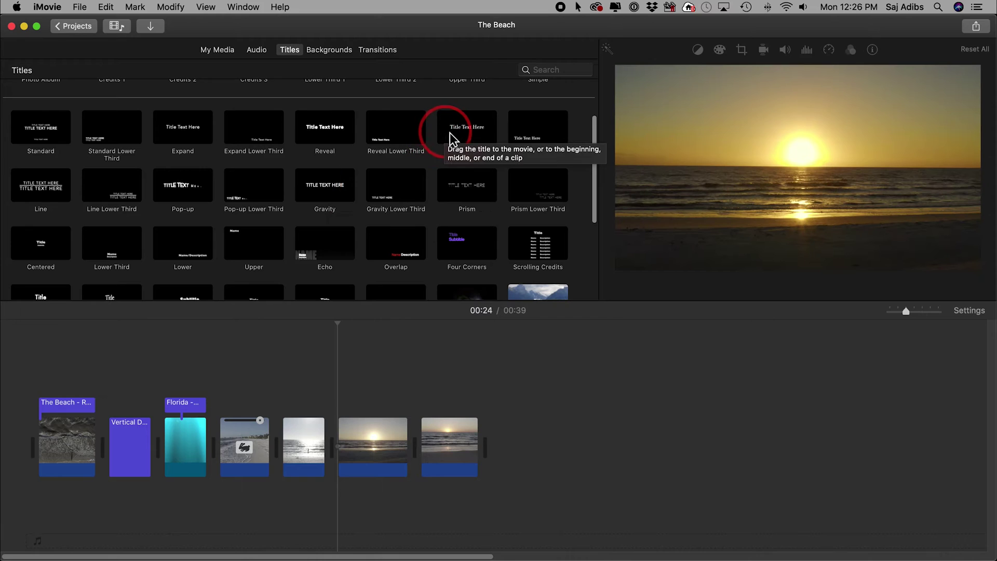
Place a Focus title over the sunset clip and trim it to the clip's length
left_click_drag(464, 138, 409, 411)
left_click(364, 403)
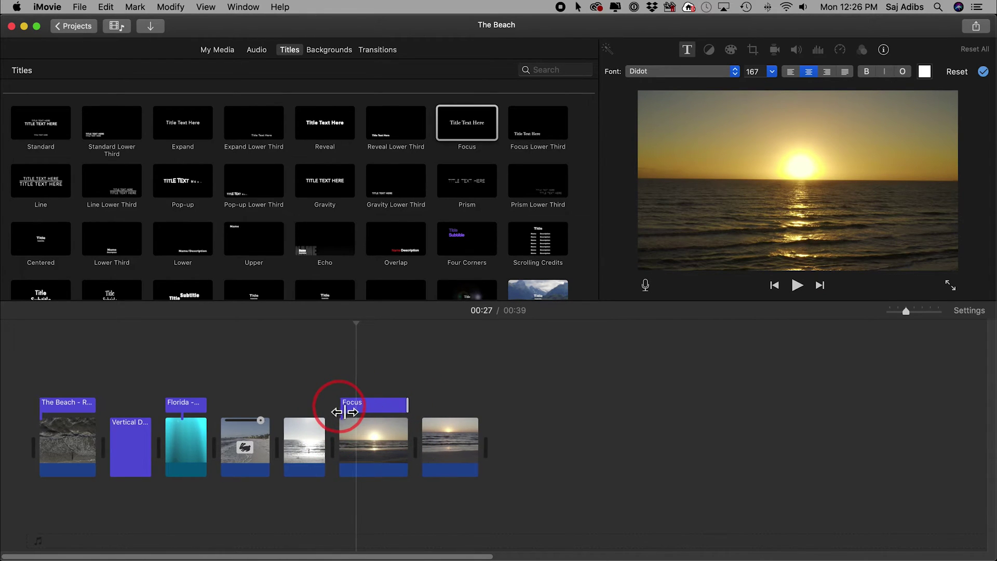
left_click_drag(344, 412, 348, 410)
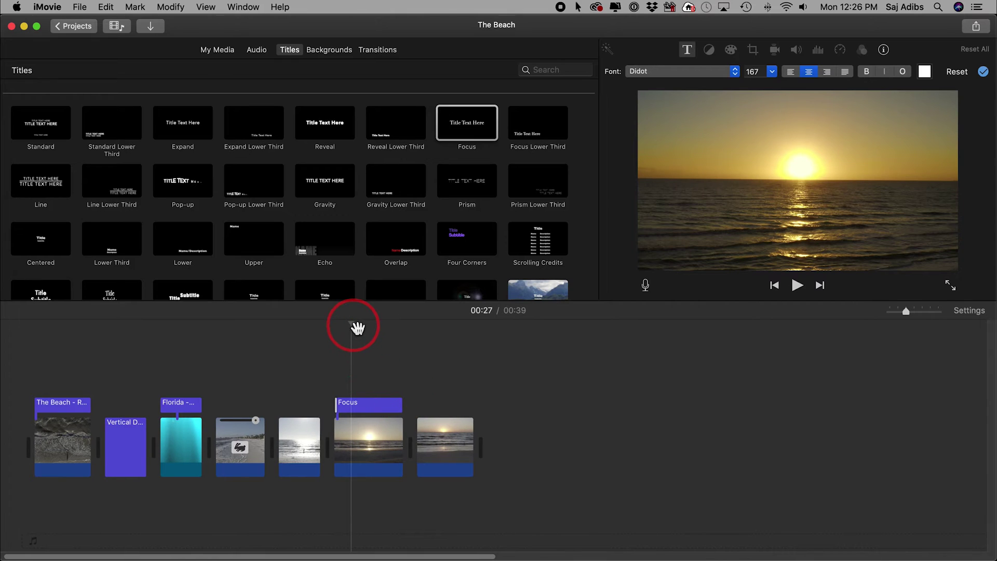
Preview the Focus title by playing from around 00:30, then rewind to its start
left_click_drag(358, 328, 378, 334)
left_click(797, 289)
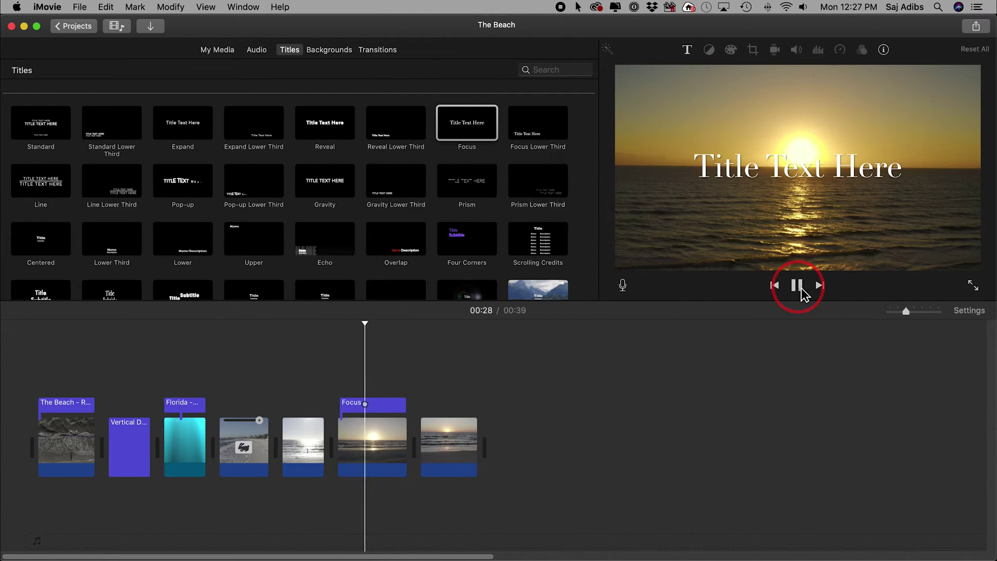
left_click(473, 347)
mouse_move(375, 323)
left_mouse_down()
mouse_move(341, 322)
mouse_move(383, 326)
mouse_move(348, 325)
mouse_move(368, 328)
left_mouse_up()
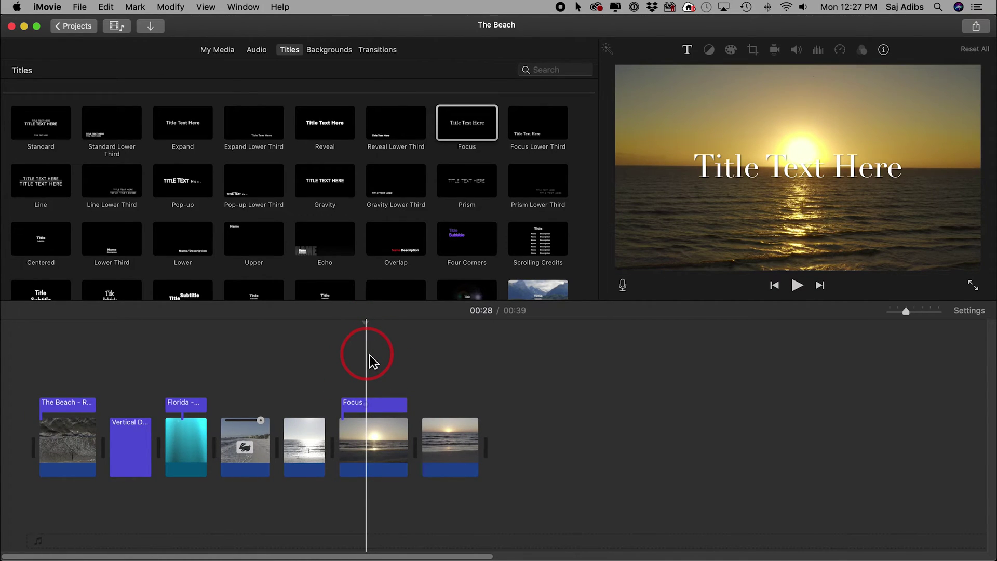
Replace the Focus title's placeholder text with 'the beach'
left_click(381, 408)
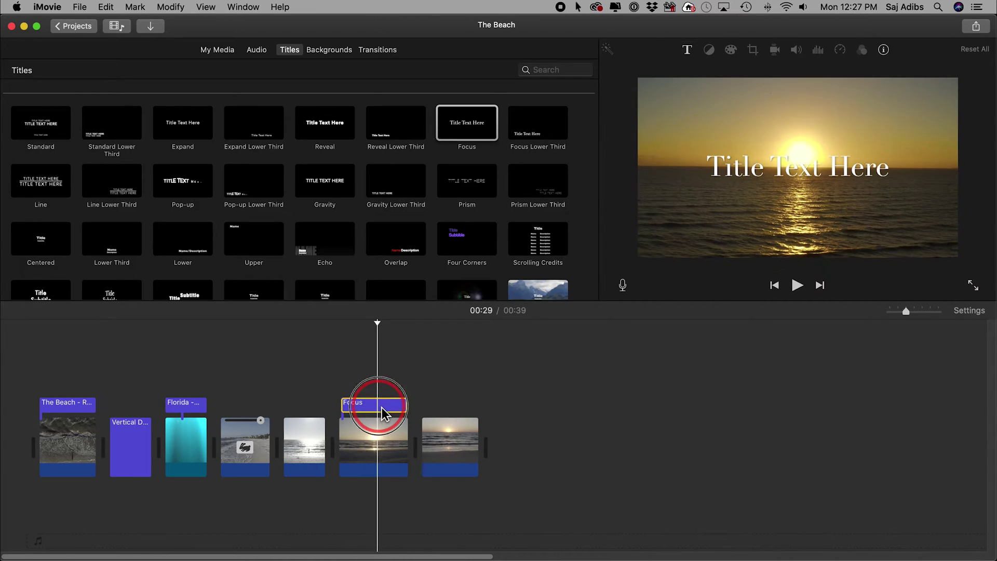
left_click(382, 407)
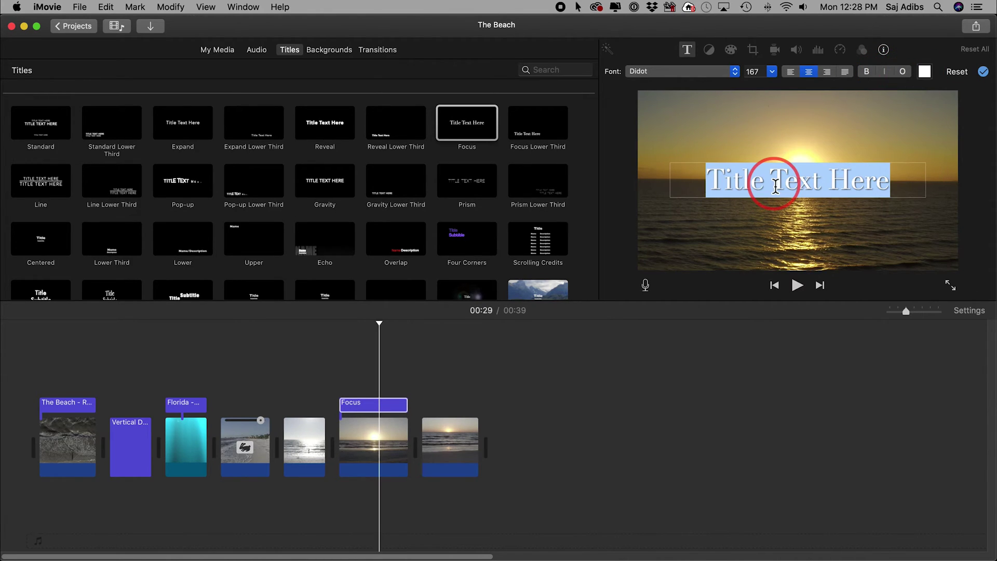
left_click(767, 180)
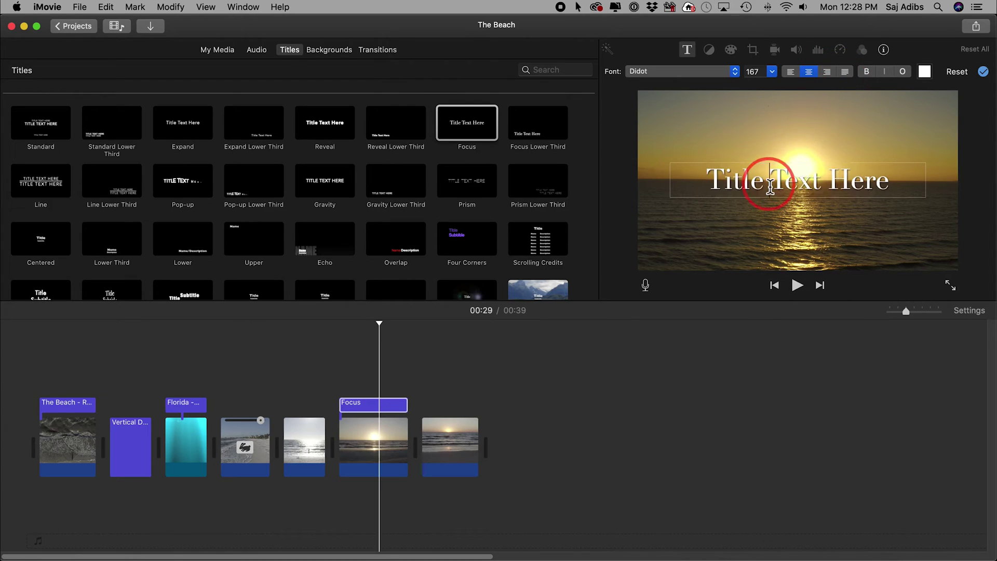
left_click_drag(708, 184, 908, 184)
key("BackSpace")
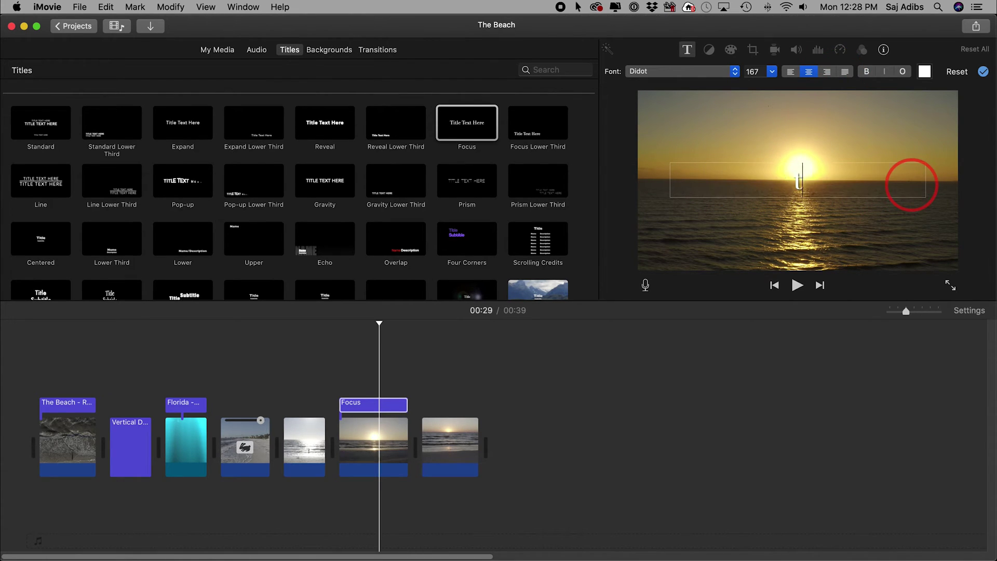
type("the beach")
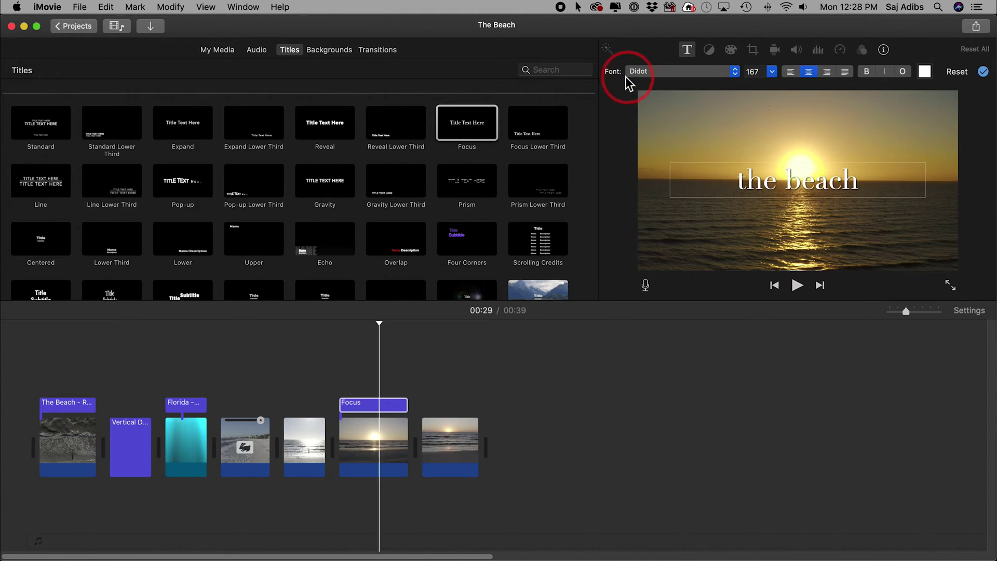
Set the title font to Futura Medium and capitalise it to 'The beach'
left_click(658, 73)
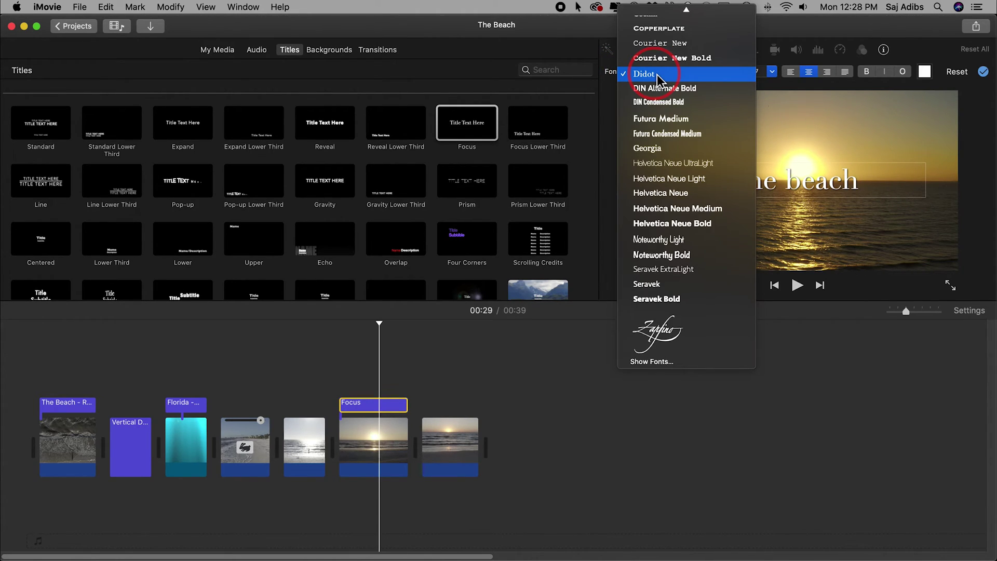
scroll(682, 241, "up", 5)
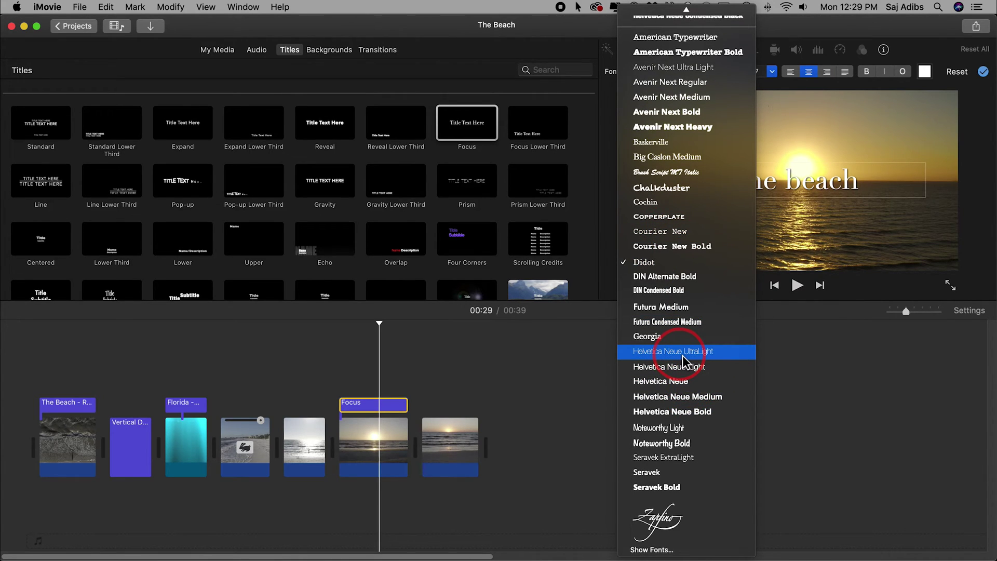
left_click(664, 307)
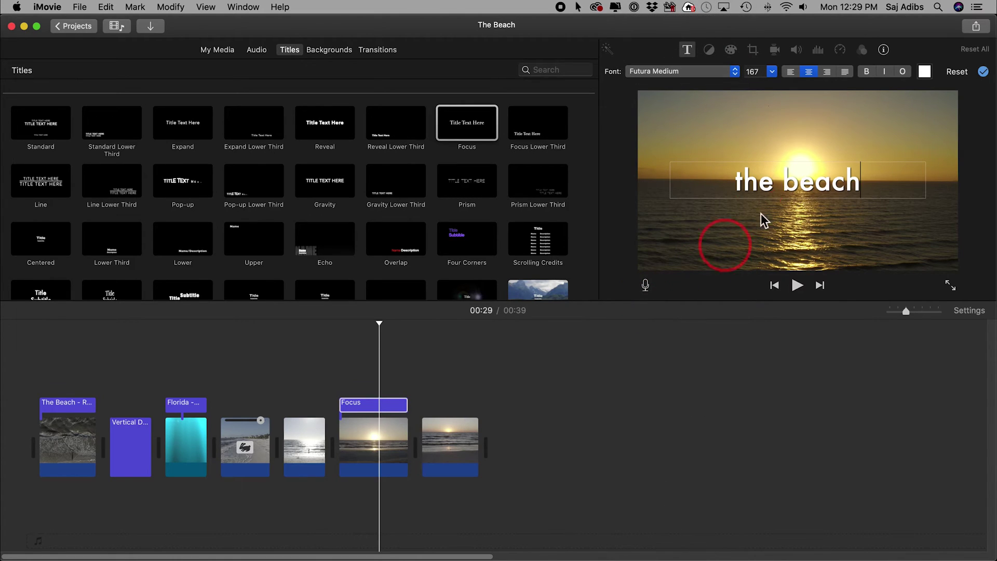
left_click(743, 182)
key("BackSpace")
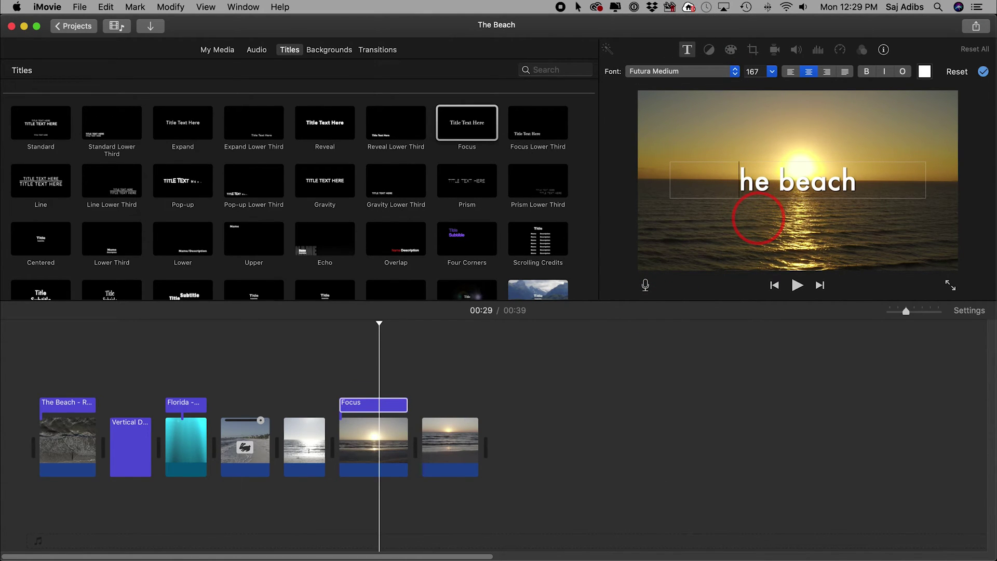
type("T")
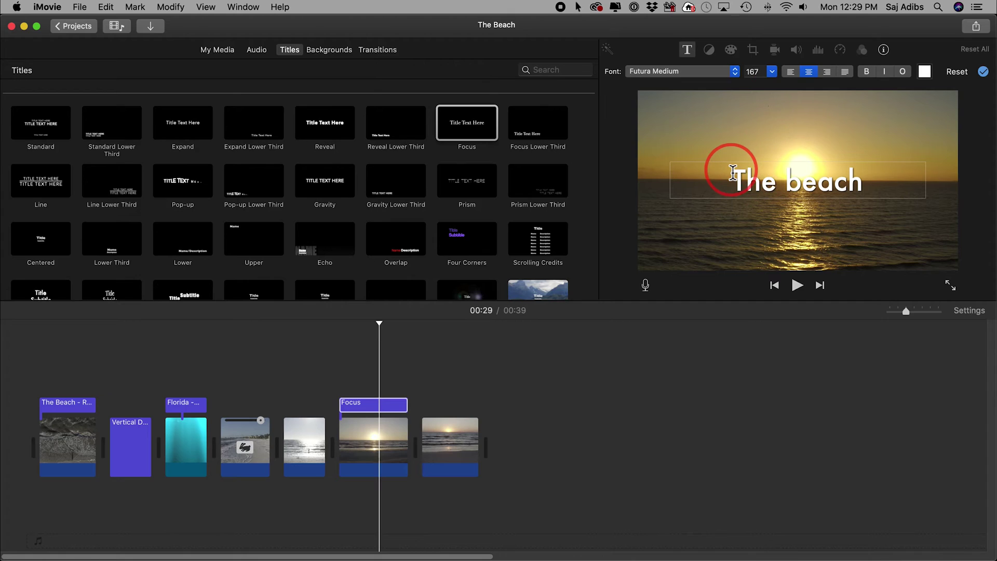
Make the title size 175 and bold, leaving italic and outline off
left_click(772, 72)
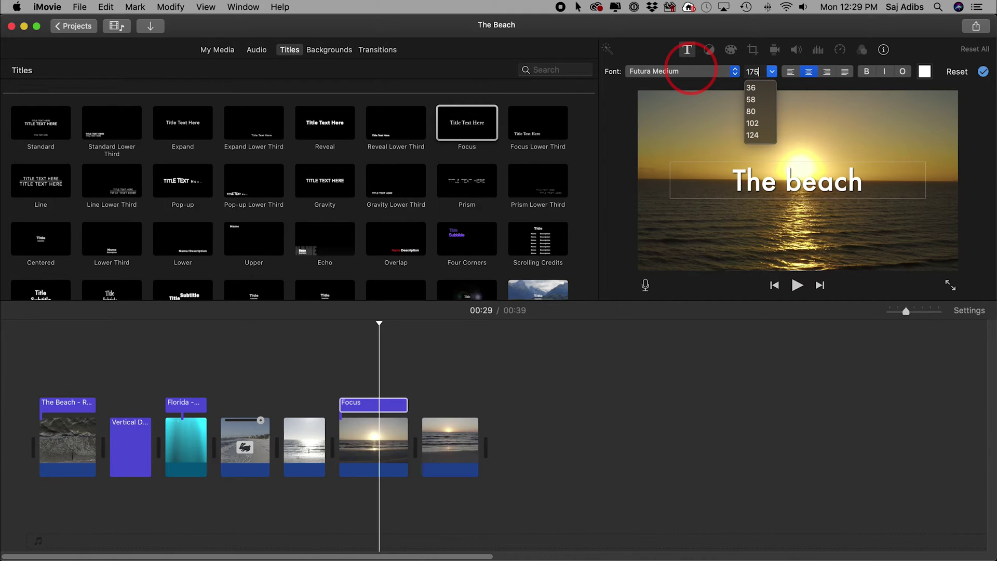
type("175")
key("Return")
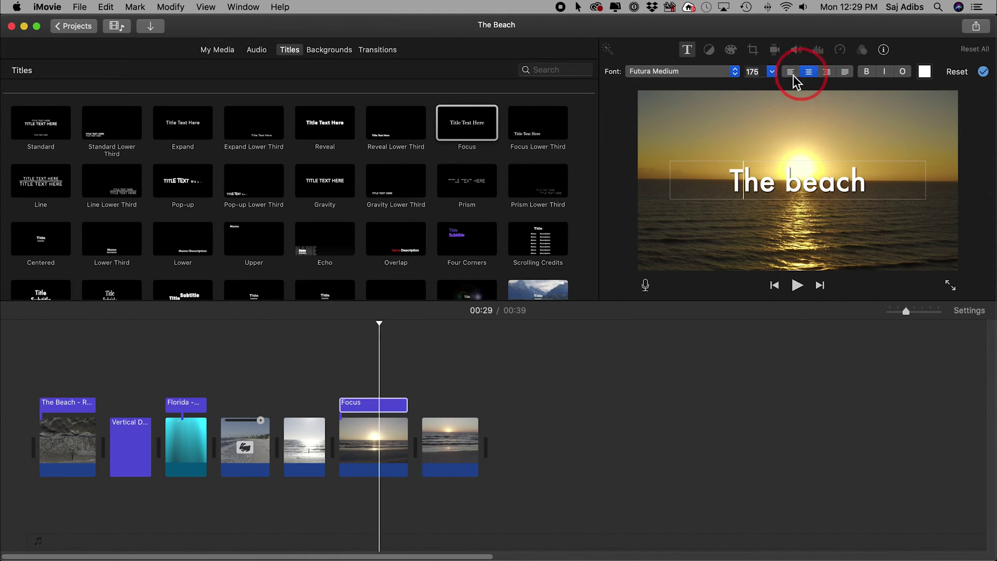
left_click(866, 76)
left_click(886, 73)
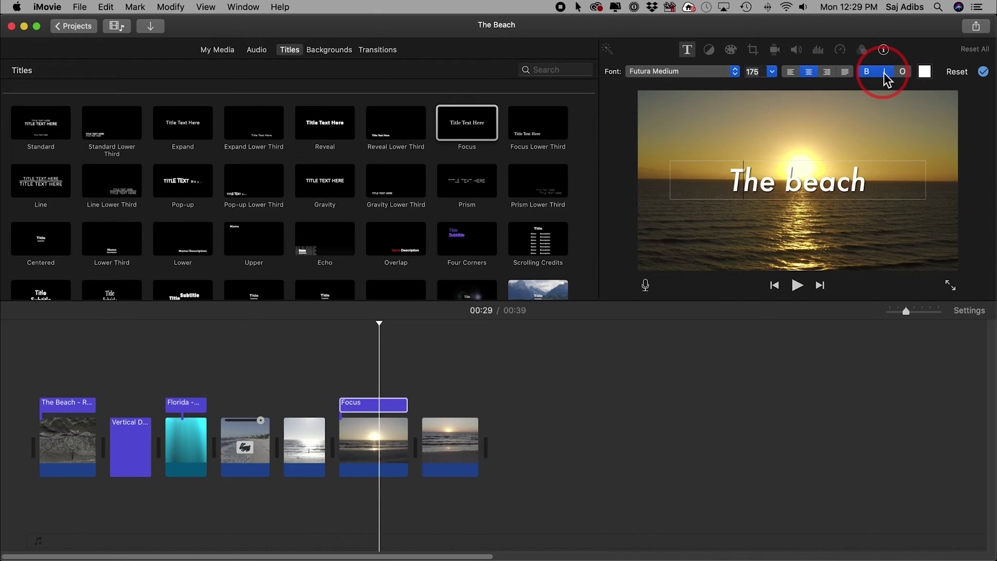
left_click(884, 72)
left_click(904, 73)
left_click(810, 188)
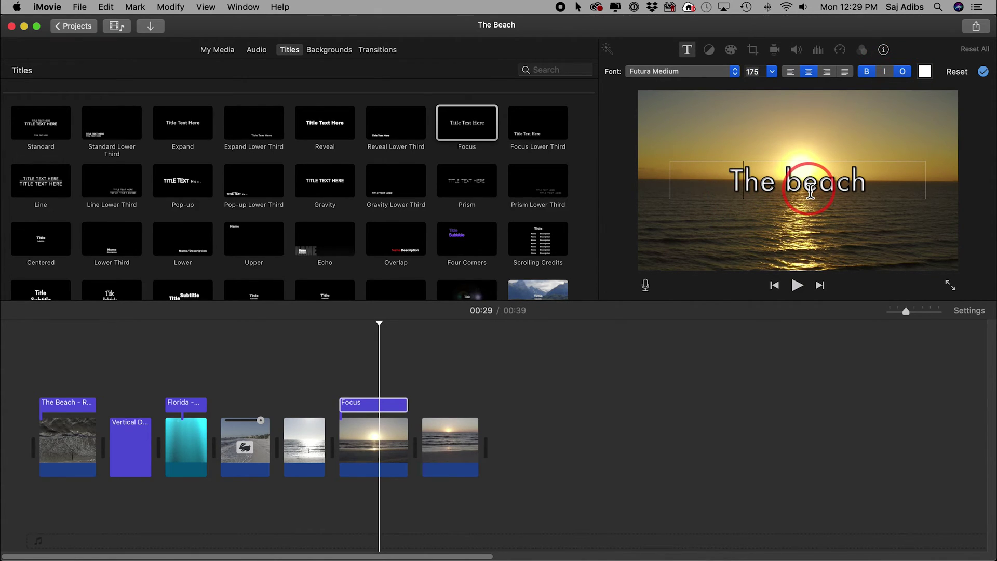
left_click(902, 73)
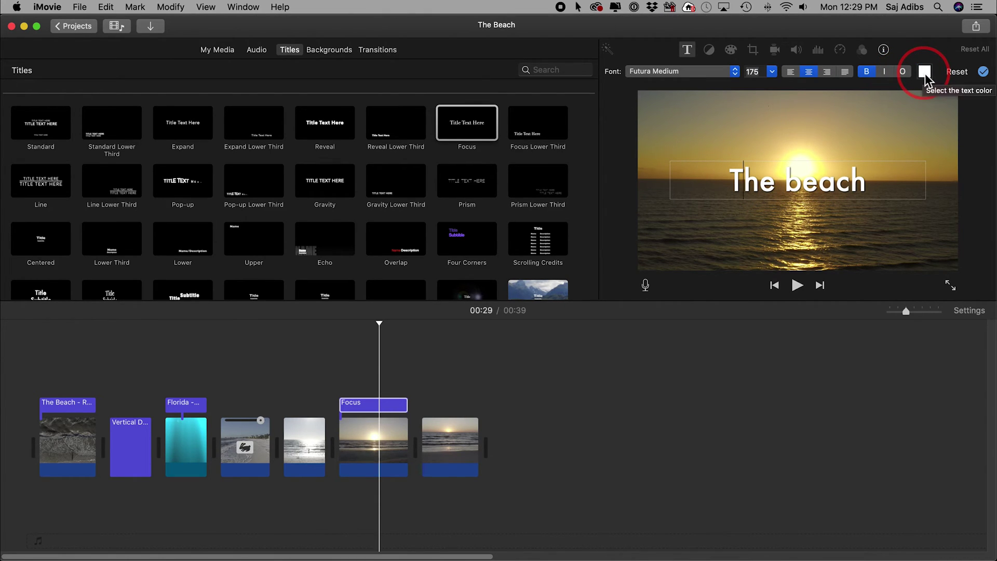
left_click(925, 72)
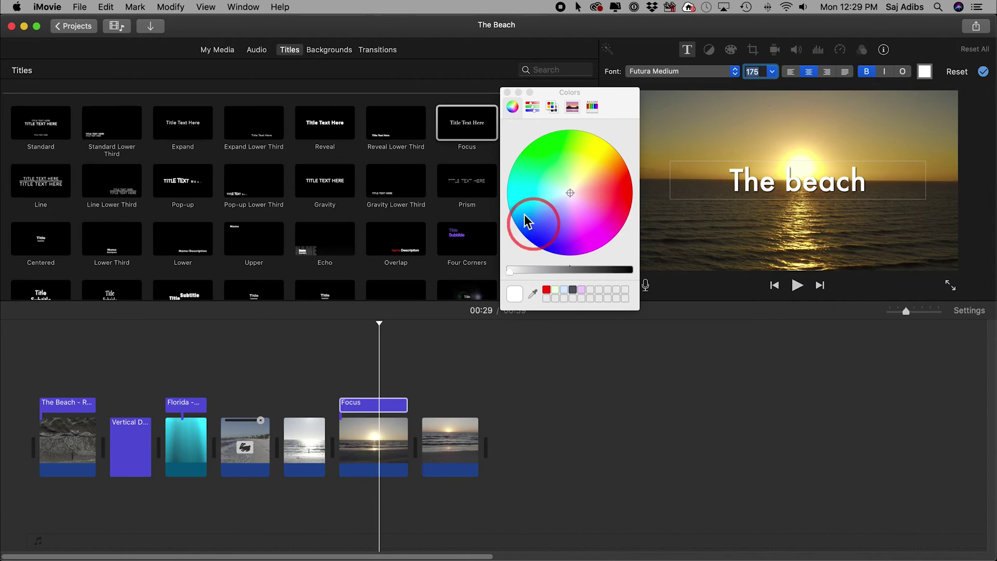
left_click(535, 294)
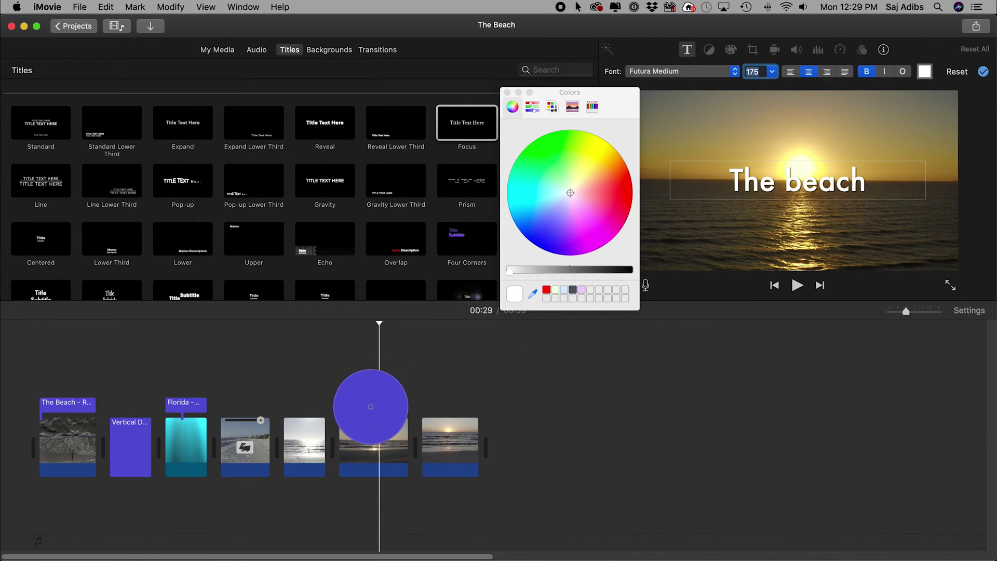
left_click(391, 406)
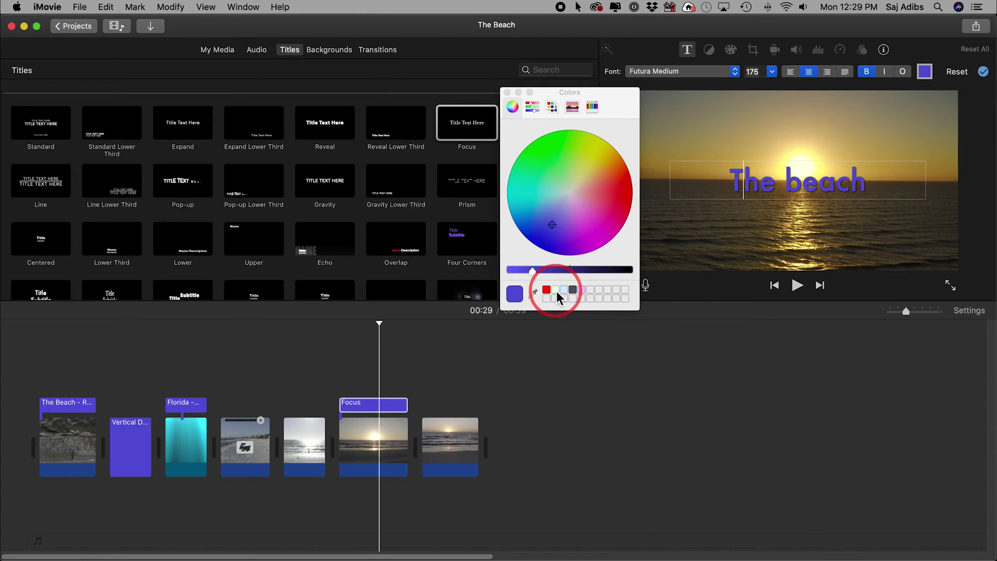
left_click(570, 191)
left_click(528, 270)
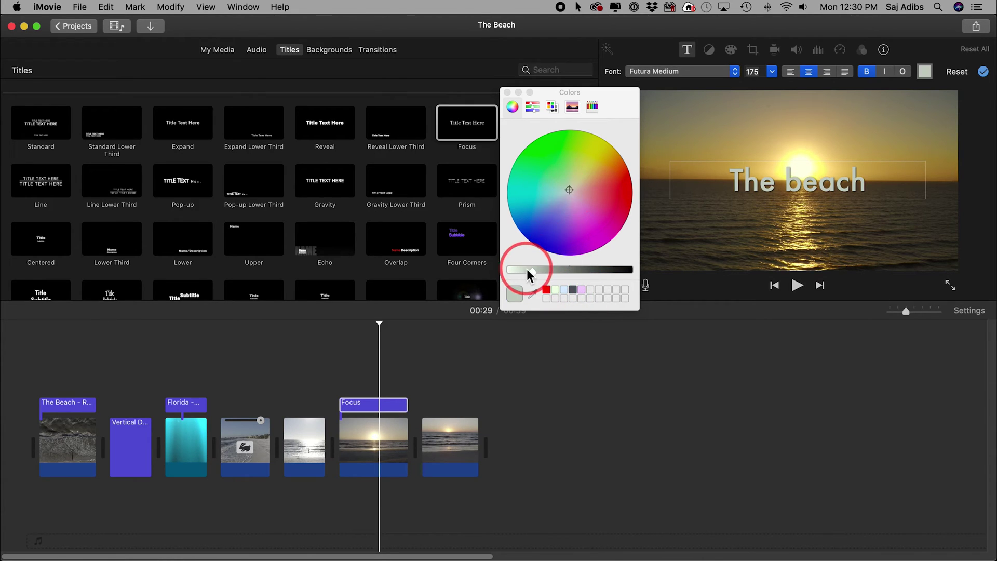
left_click_drag(531, 273, 501, 273)
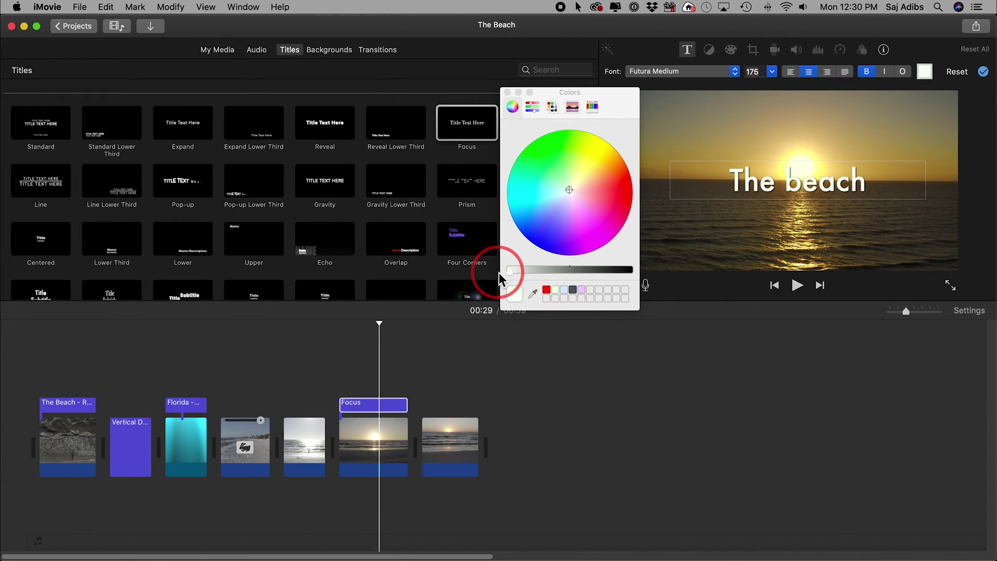
left_click(507, 93)
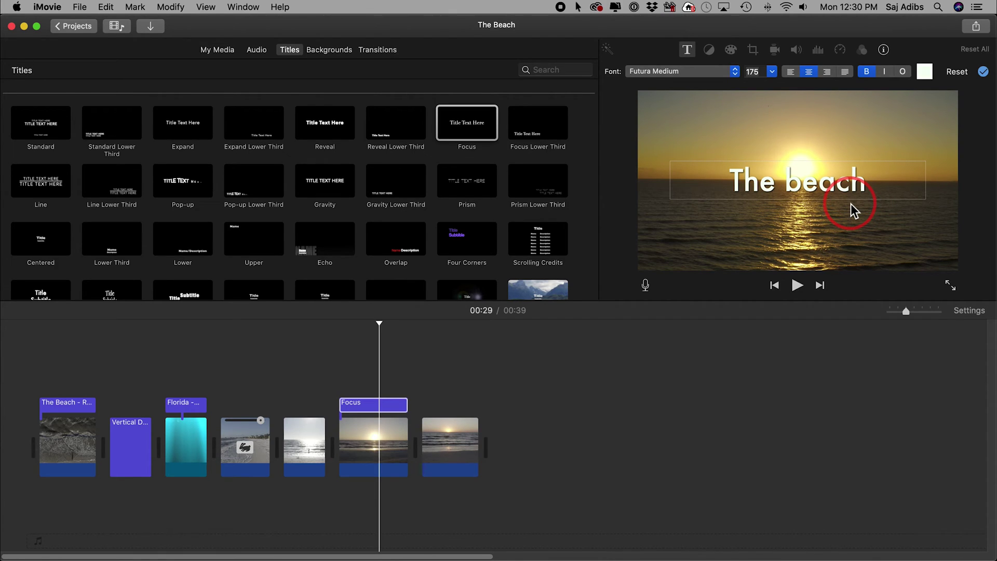
Add the Blue Marble Still background to the end of the timeline
key("Tab")
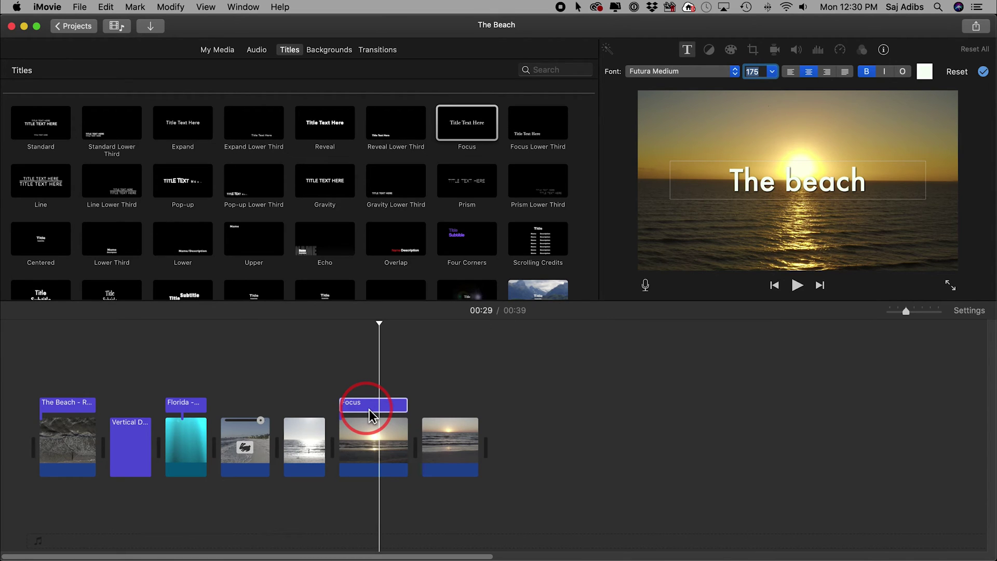
left_click(312, 52)
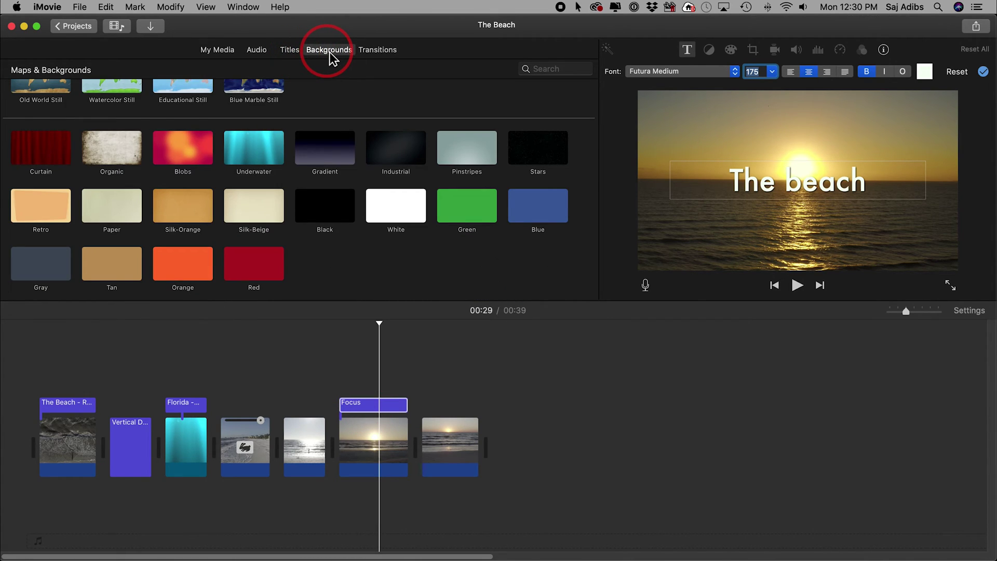
left_click(429, 265)
scroll(430, 264, "up", 3)
scroll(430, 263, "up", 1)
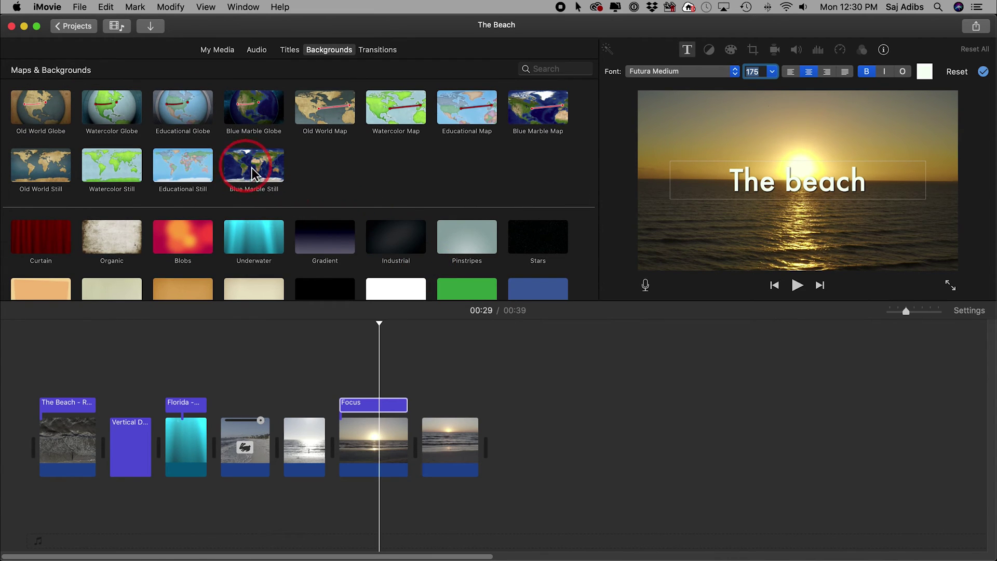
left_click_drag(254, 166, 518, 441)
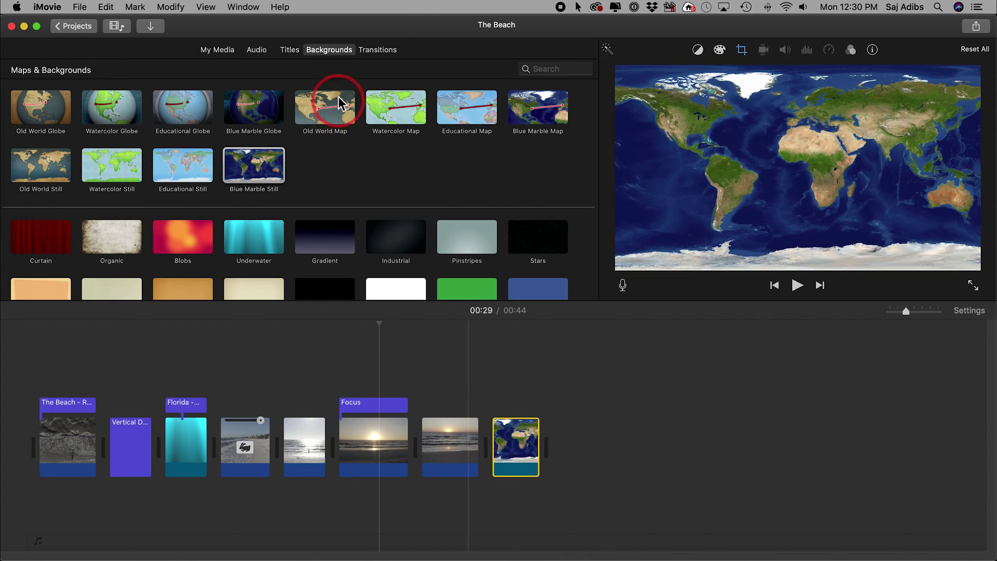
Return to the title styles and preview the Pop-up title
left_click(294, 53)
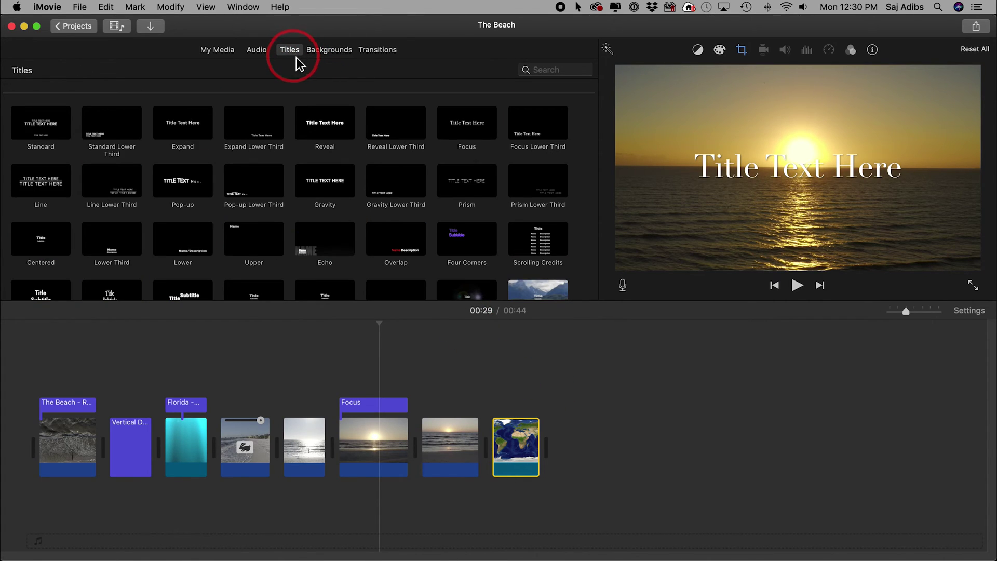
left_click(325, 202)
left_click(186, 189)
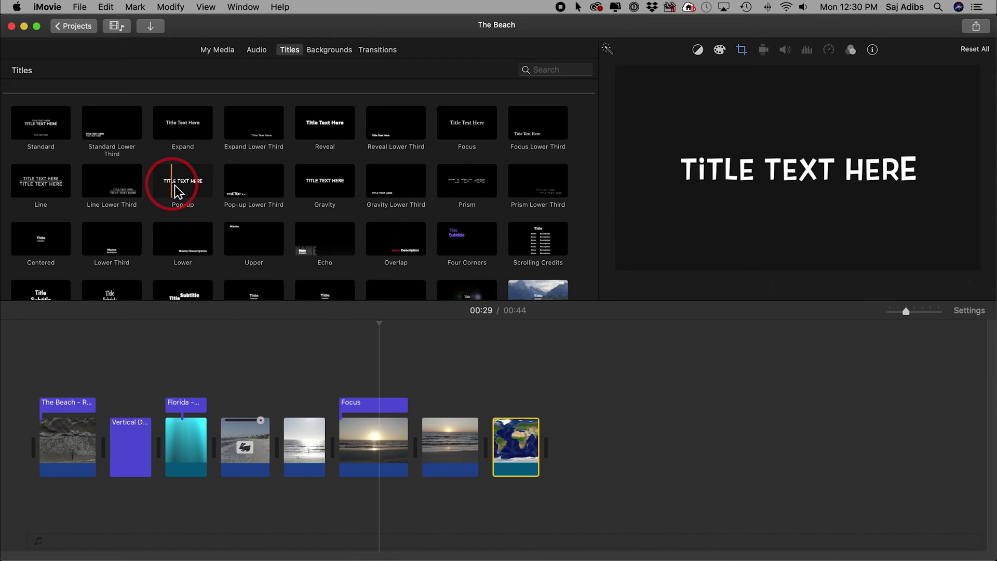
Place a Pop-up title over the world-map clip and play its animation from 00:39
left_click_drag(185, 183, 497, 419)
double_click(508, 411)
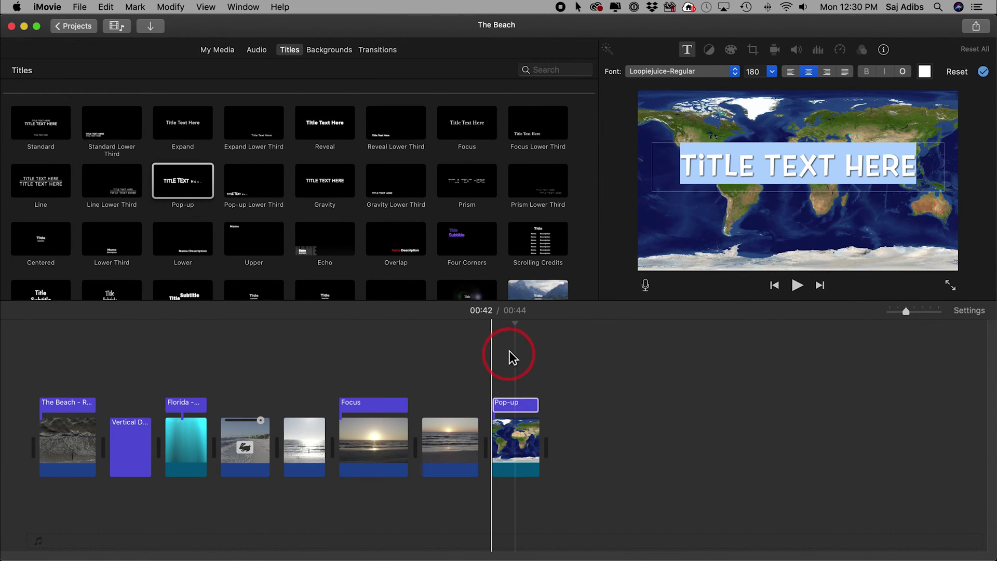
left_click(803, 287)
left_click(494, 325)
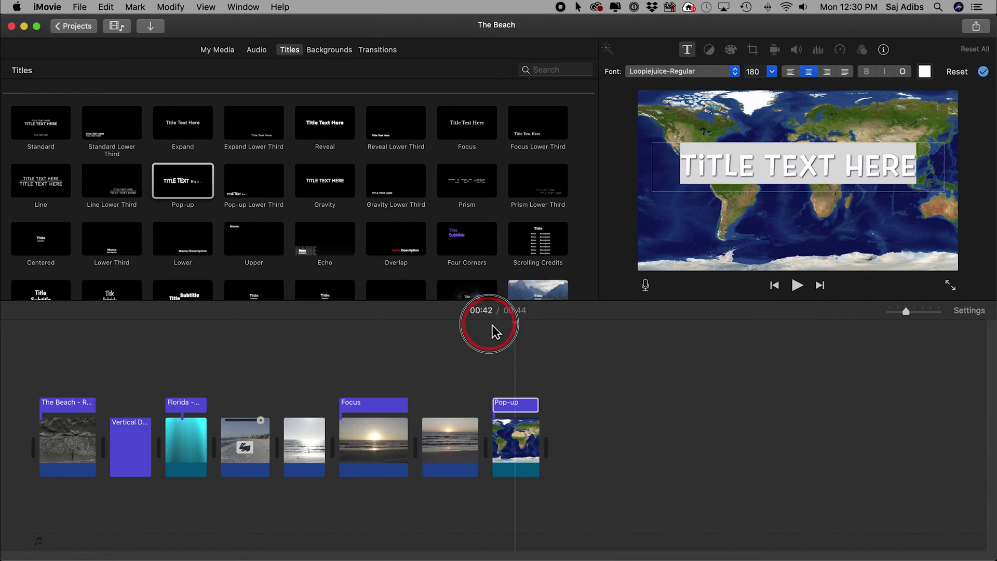
left_click(793, 294)
left_click(797, 289)
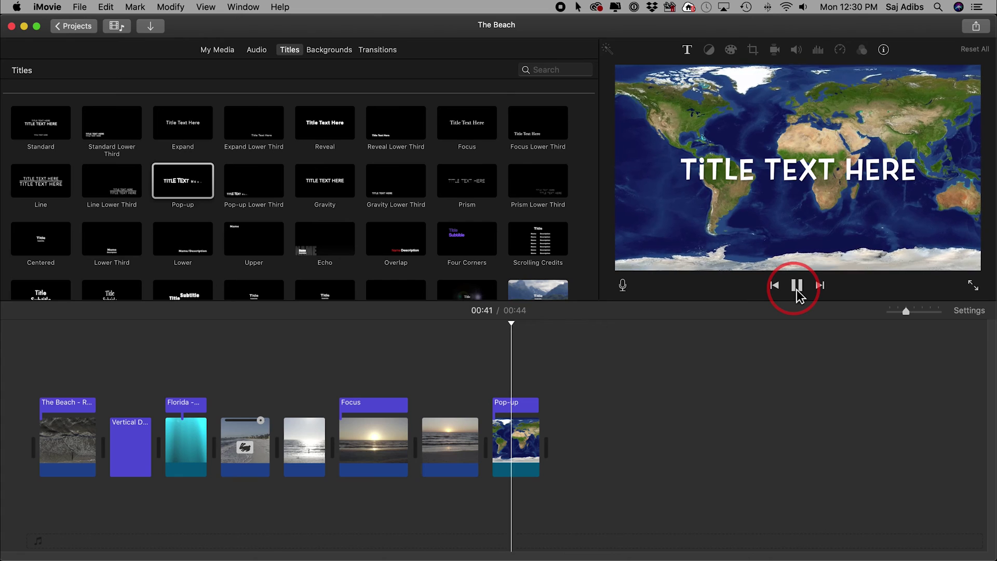
left_click(583, 400)
Reopen the Pop-up title, confirm the edit with the checkmark, and select it
double_click(532, 415)
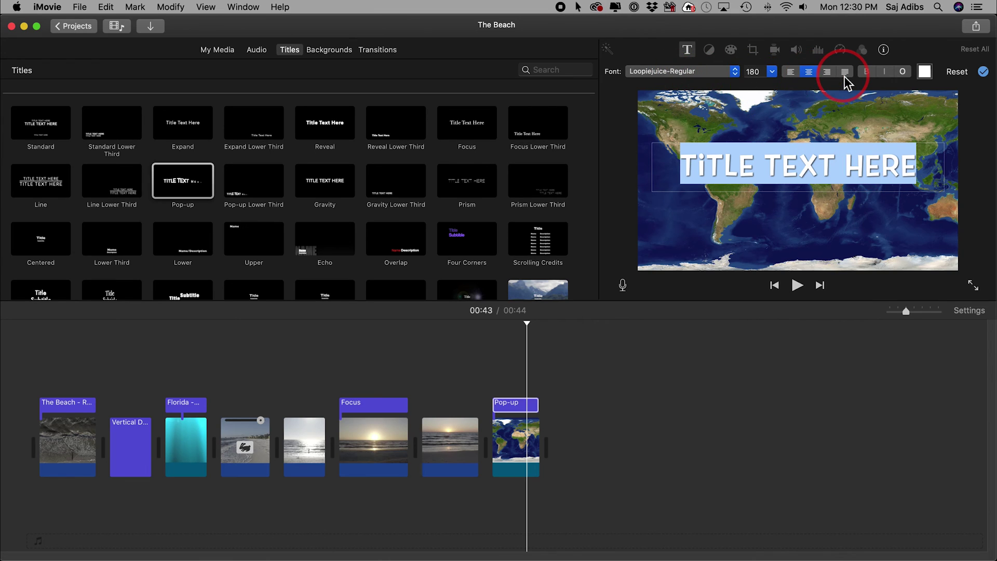
left_click(984, 72)
left_click(516, 405)
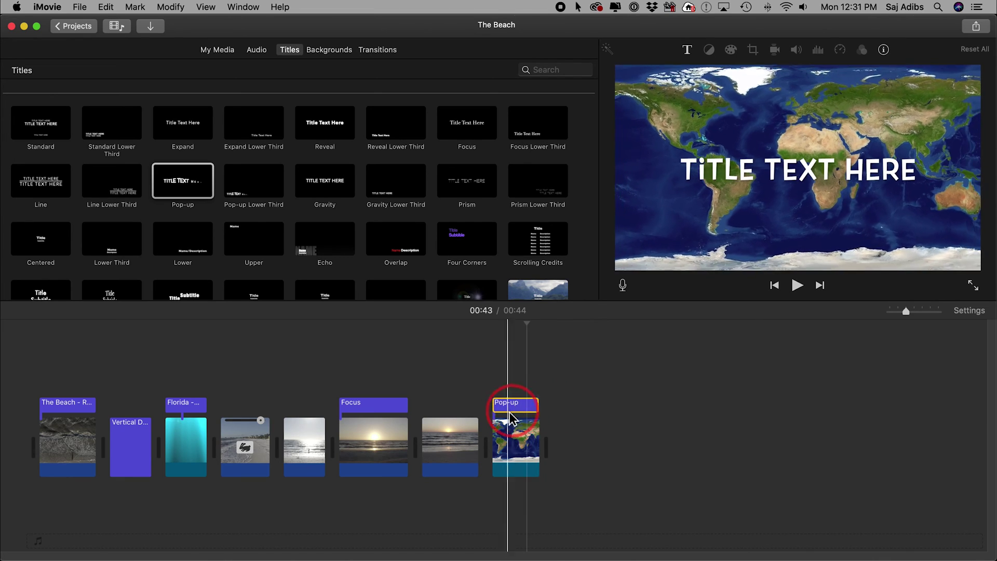
Add a standalone Pop-up title after the world-map clip and select it
left_click(182, 189)
left_click_drag(184, 191, 575, 426)
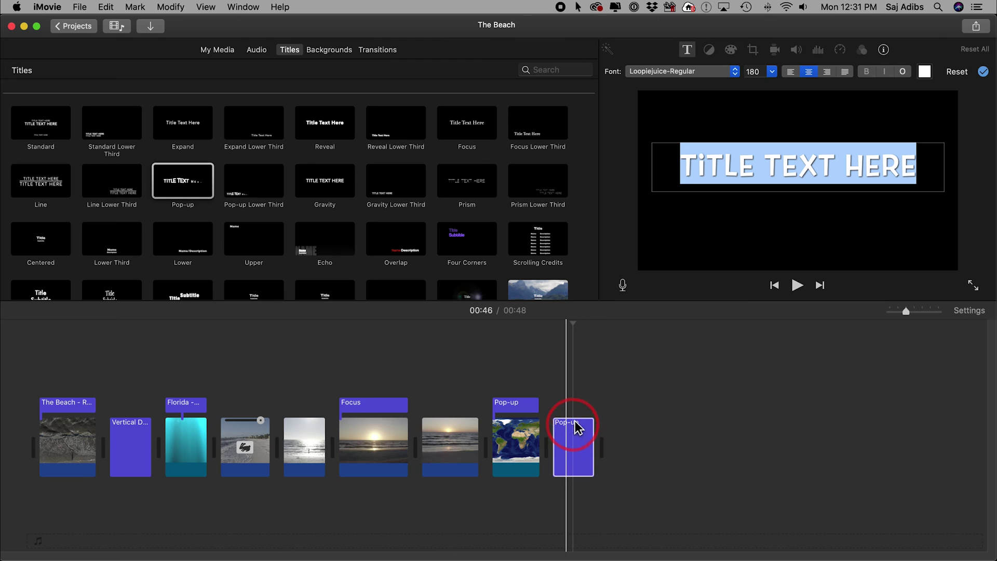
left_click_drag(523, 410, 590, 438)
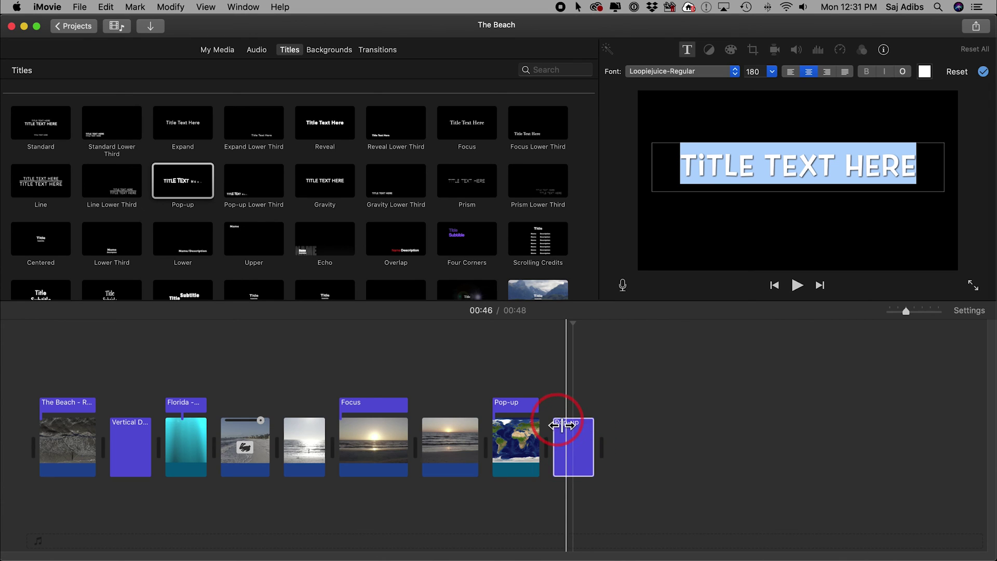
left_click(575, 441)
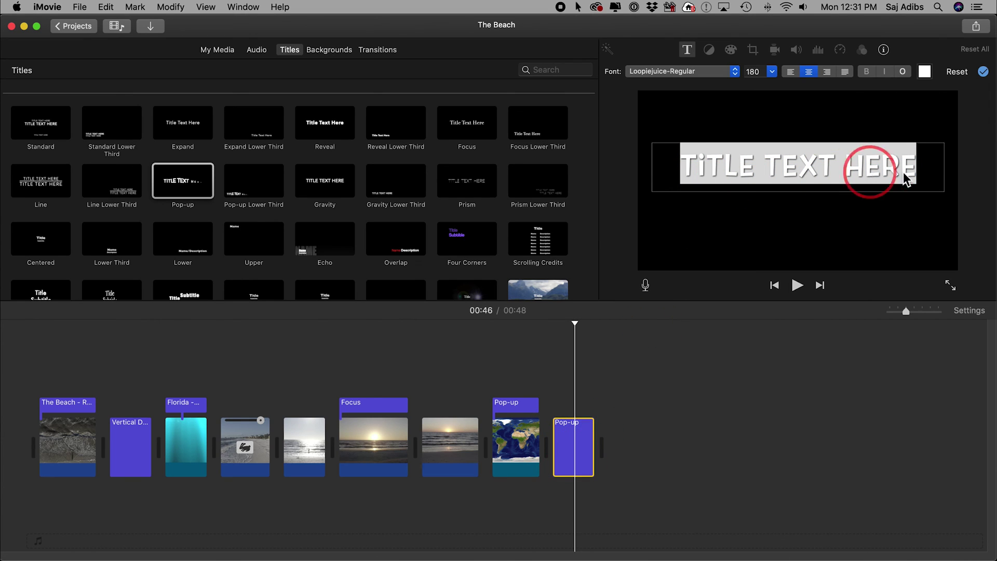